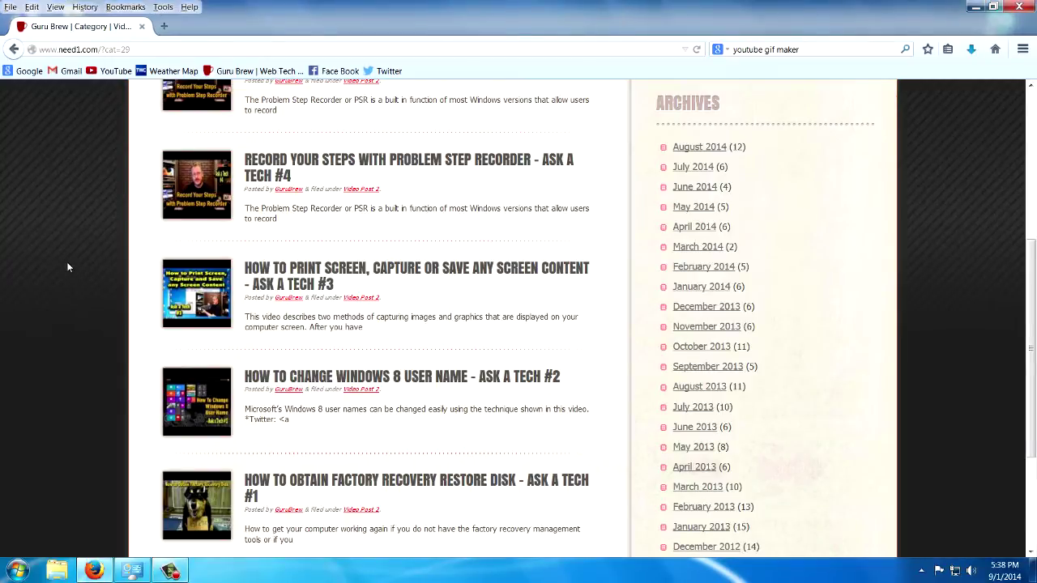
Open the August 2014 archive page and look through its list of posts
scroll(67, 265, up, 3)
click(709, 372)
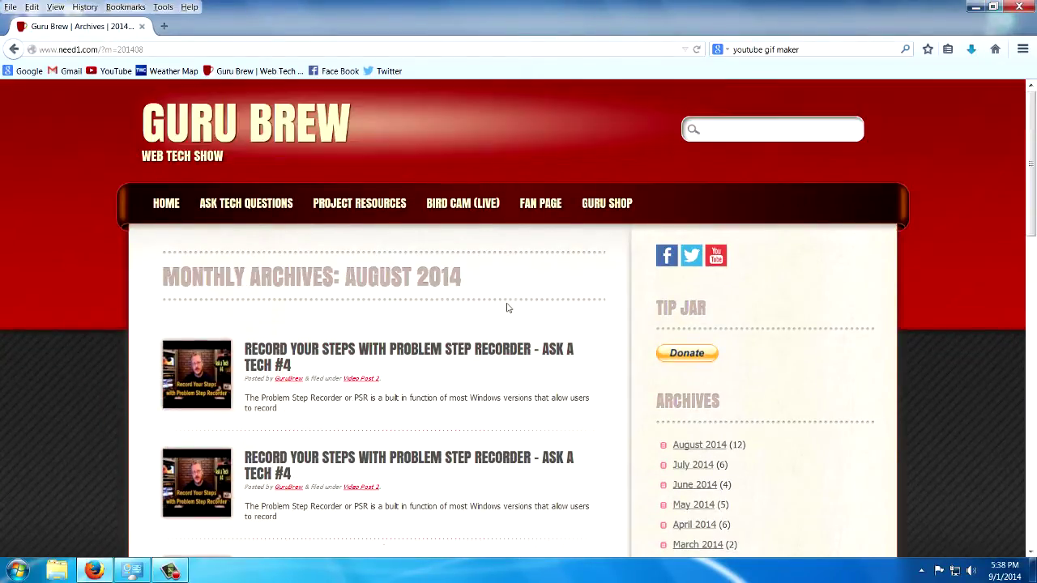
scroll(507, 306, down, 5)
scroll(507, 306, down, 7)
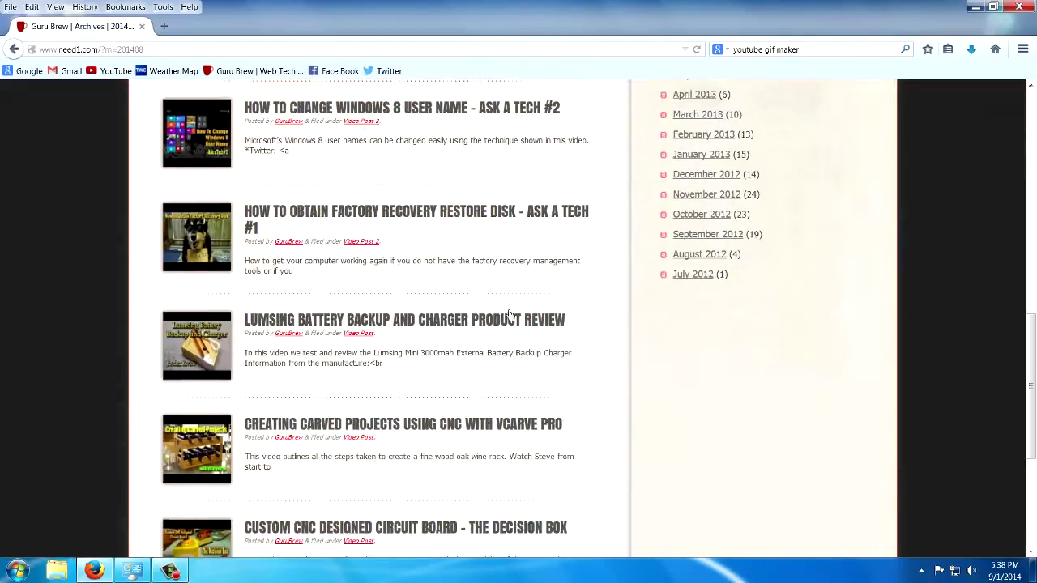
scroll(508, 314, up, 5)
scroll(508, 317, up, 10)
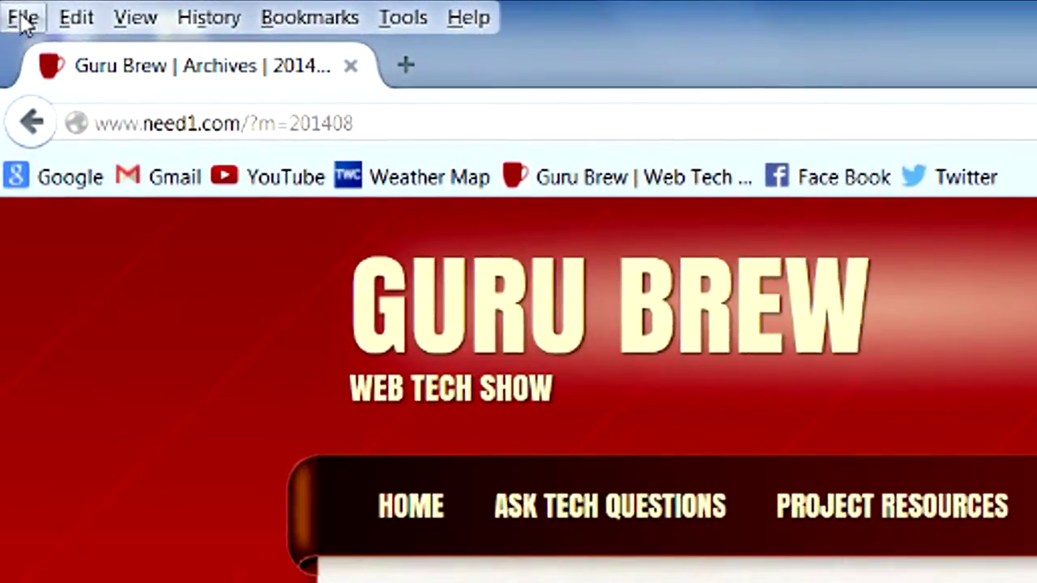
View the print settings for the archive page and dismiss them without printing
click(23, 18)
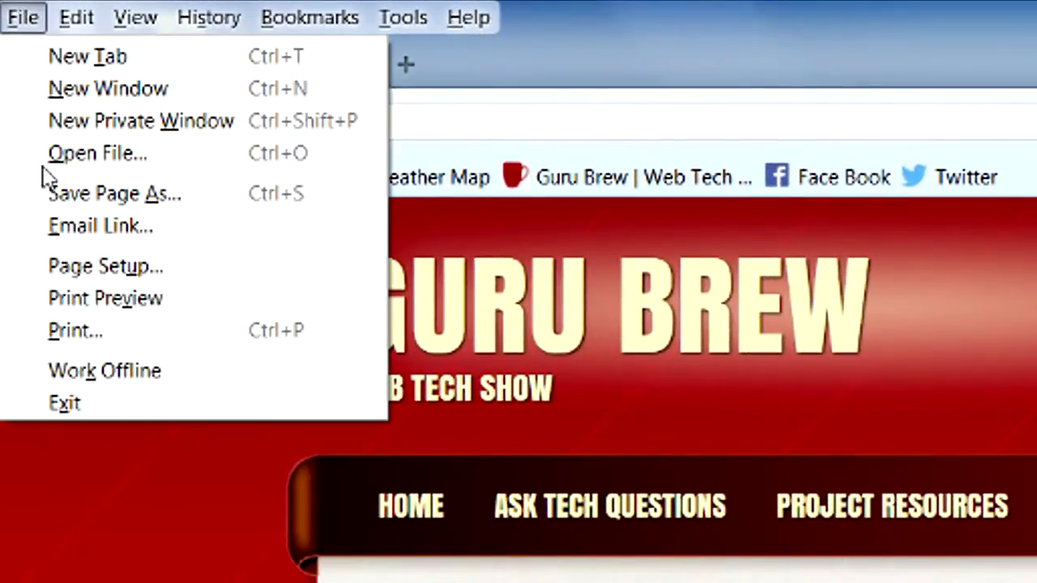
click(91, 334)
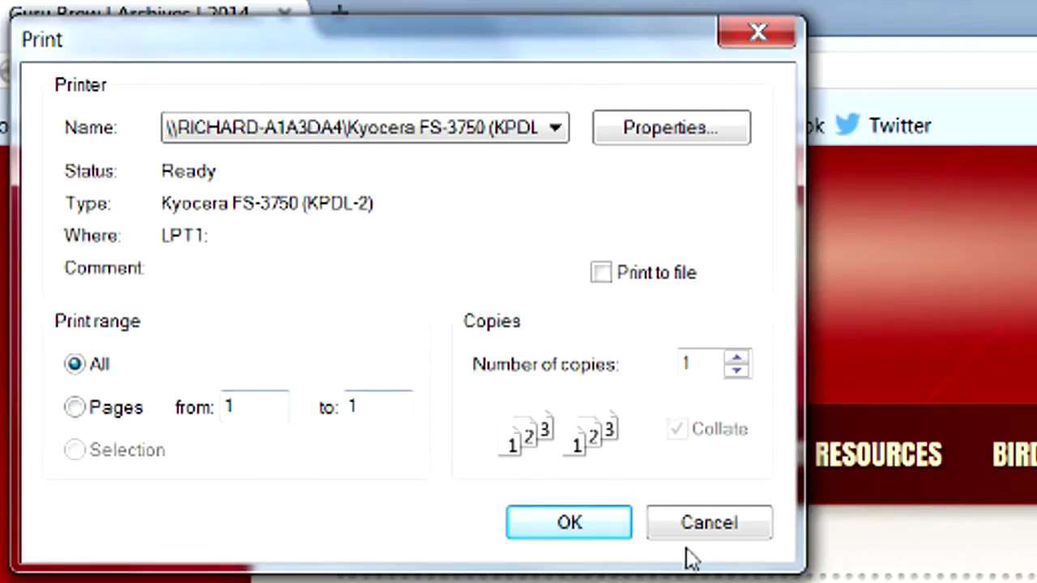
click(744, 525)
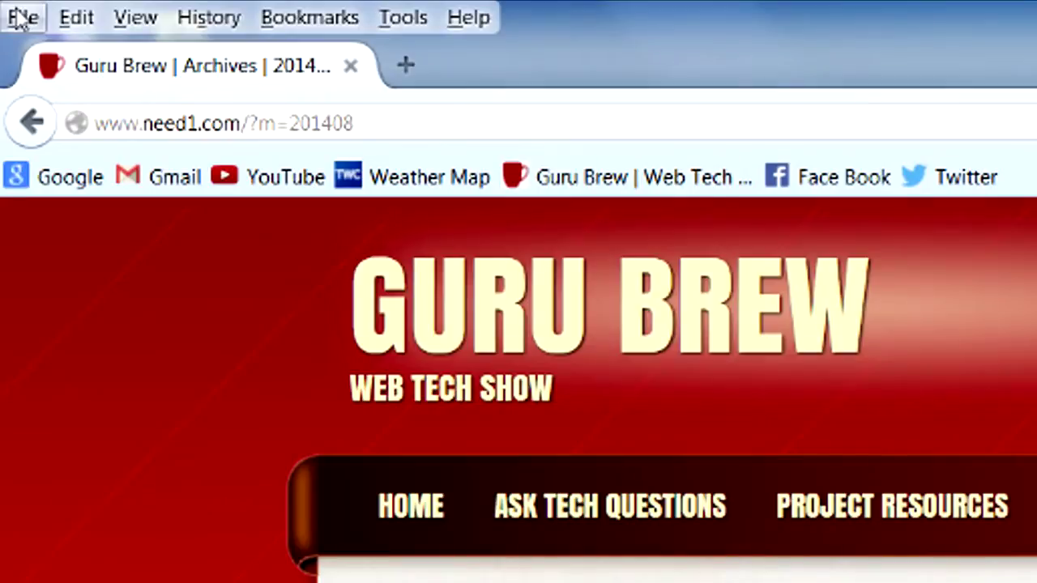
Preview how the August 2014 archive page prints, examine both pages of the preview, and close it
click(19, 18)
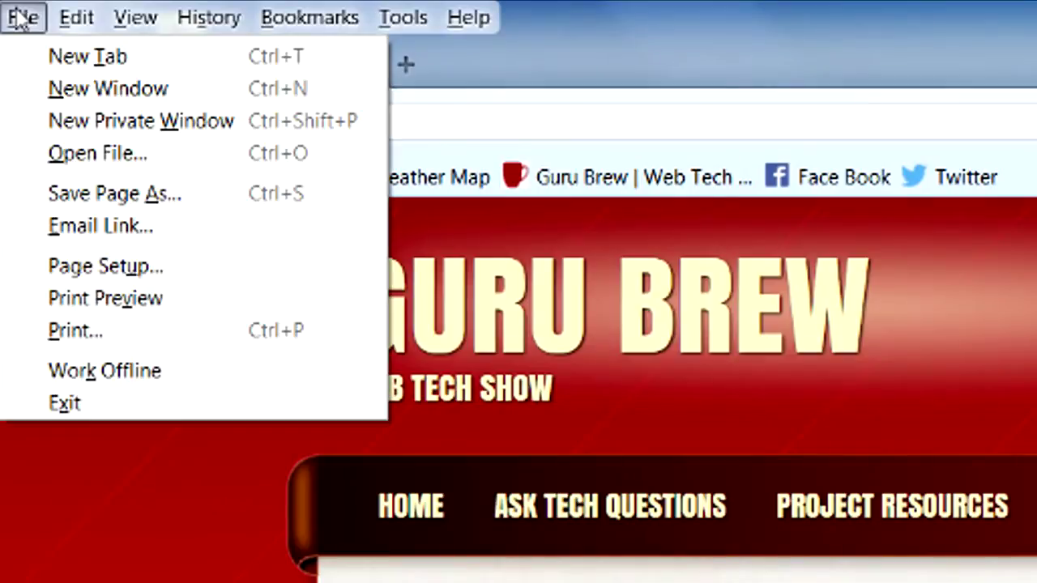
click(105, 303)
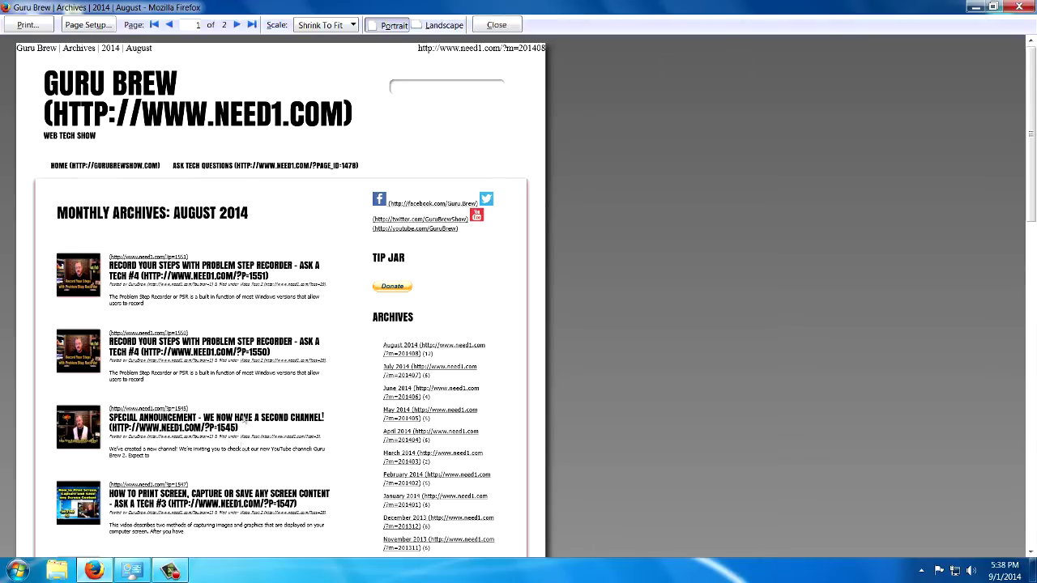
scroll(251, 425, down, 8)
scroll(253, 426, down, 4)
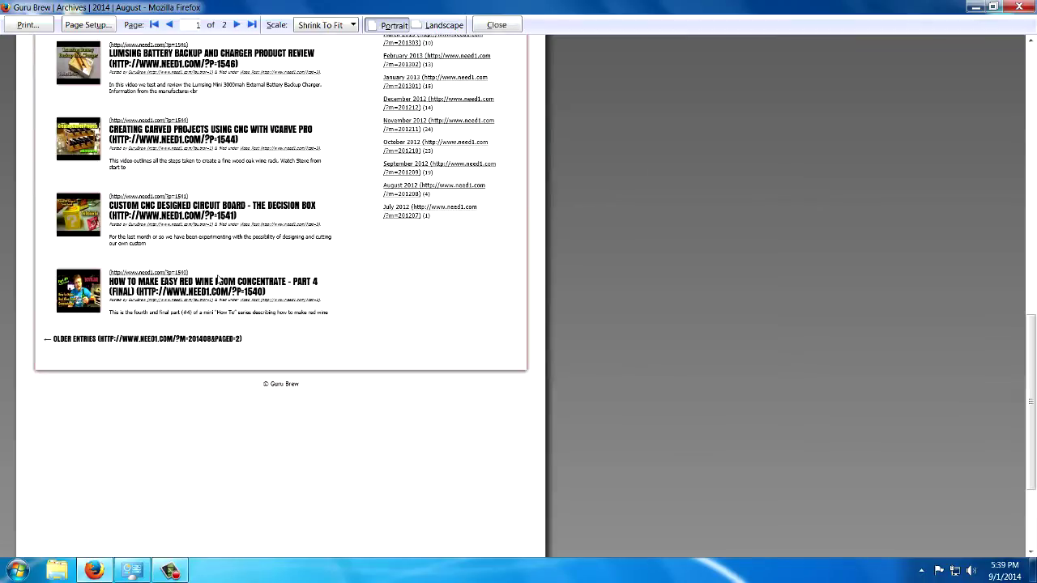
scroll(219, 303, up, 3)
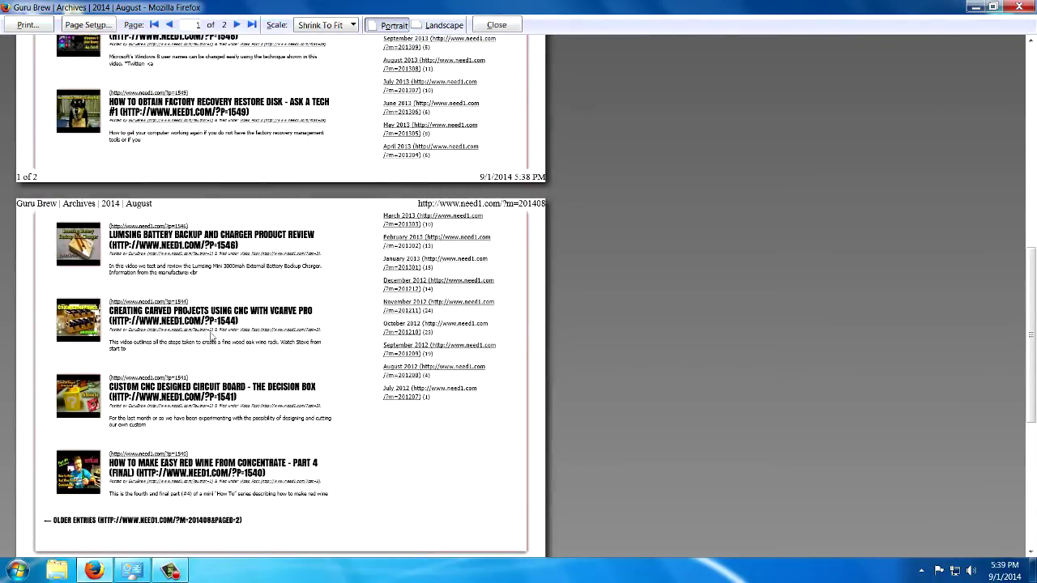
scroll(196, 348, up, 4)
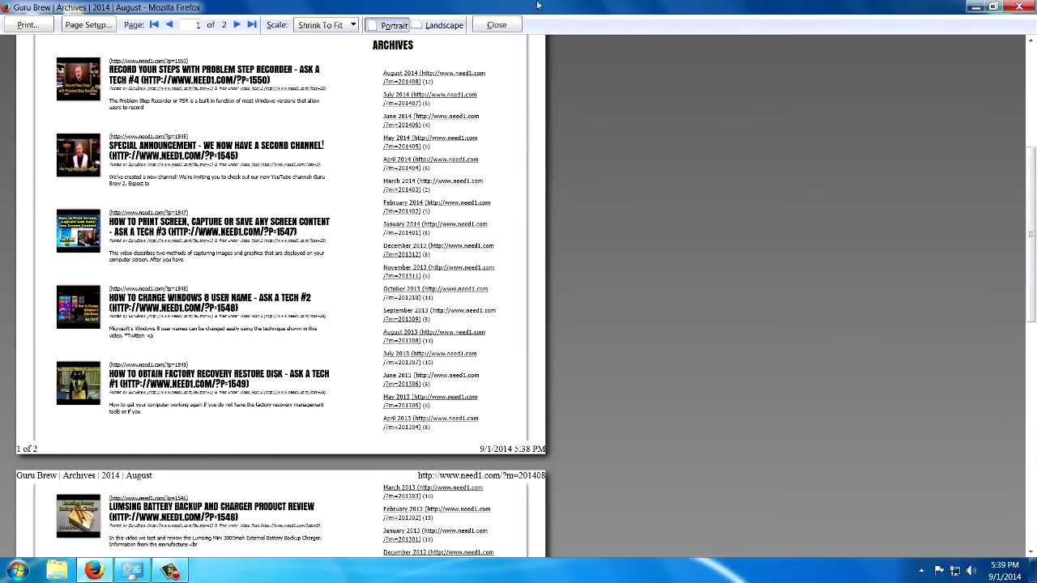
click(497, 25)
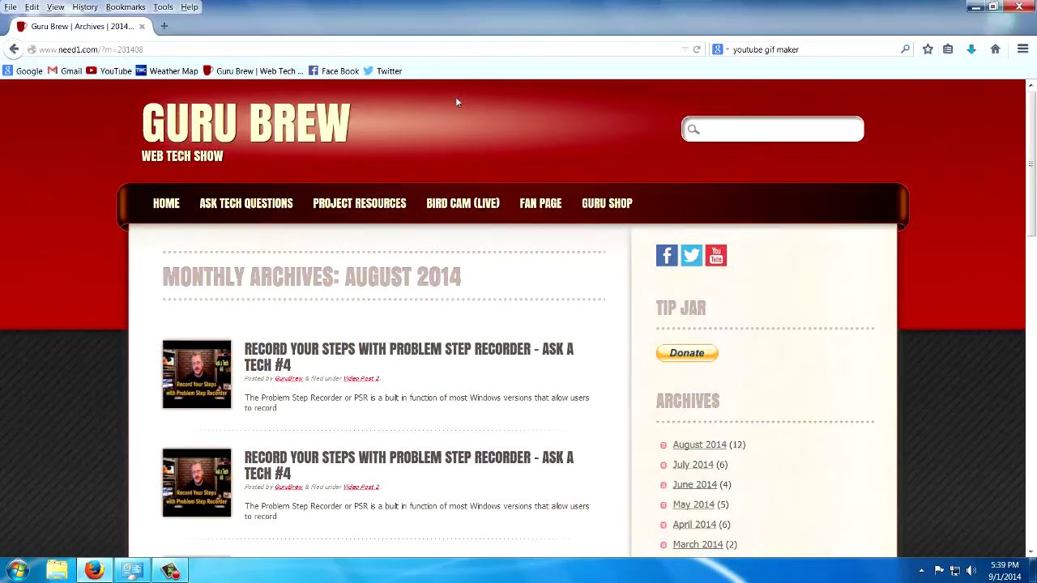
Set the print range to pages 2 to 2 for the archive page, and dismiss the print settings without printing
click(10, 8)
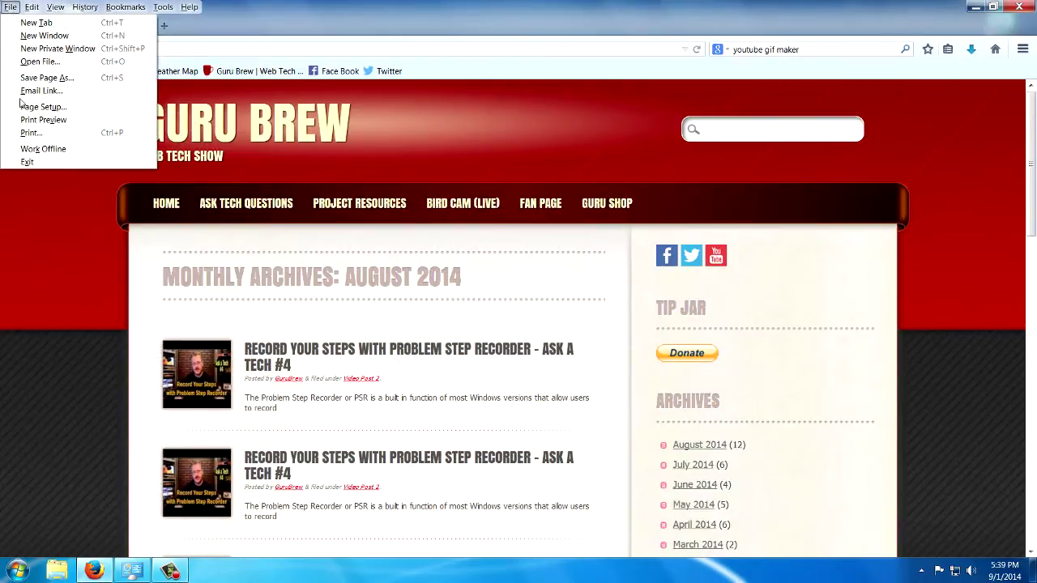
click(31, 132)
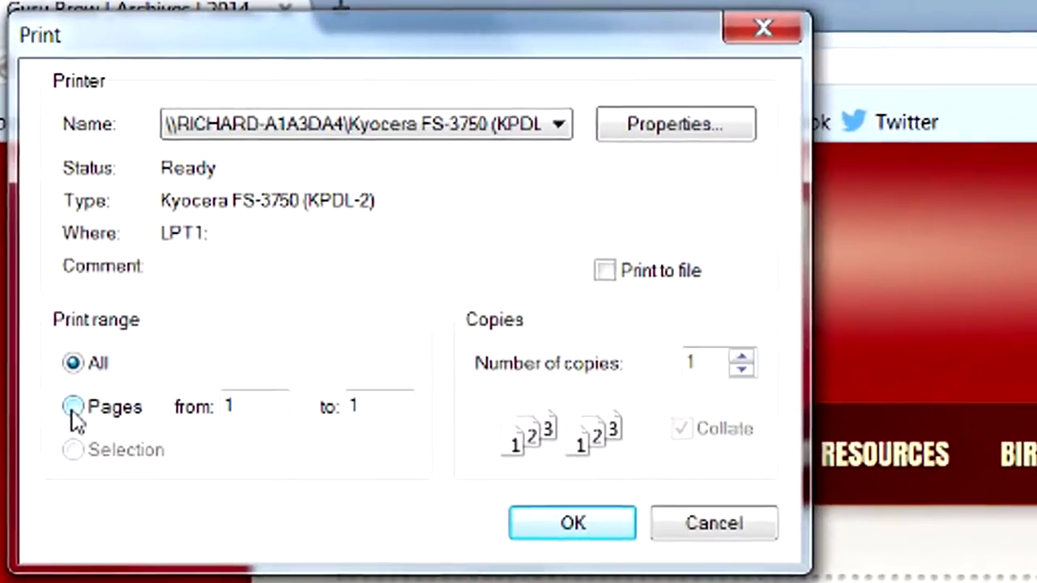
click(69, 346)
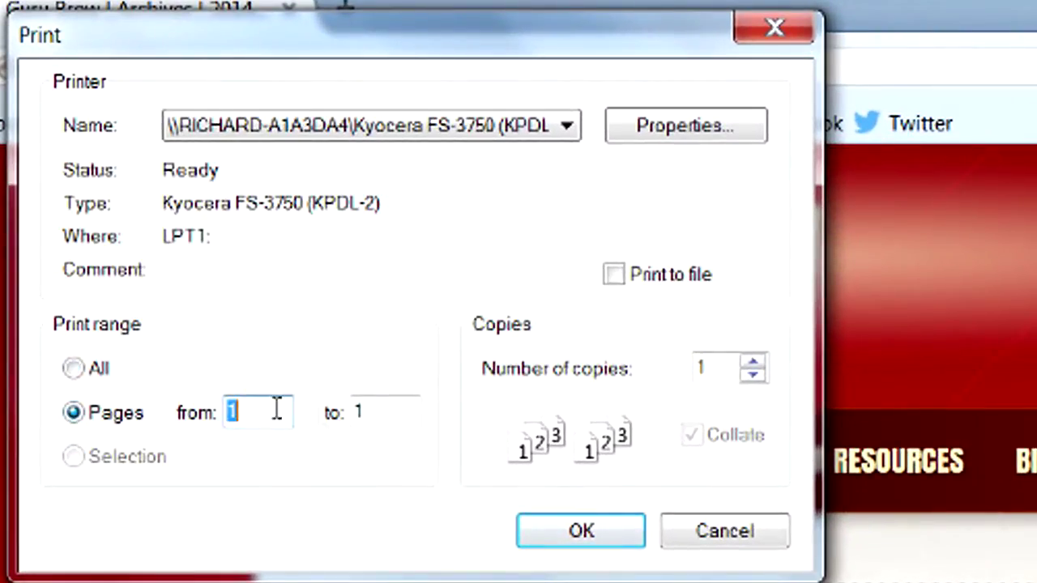
text(2)
key(Tab)
text(2)
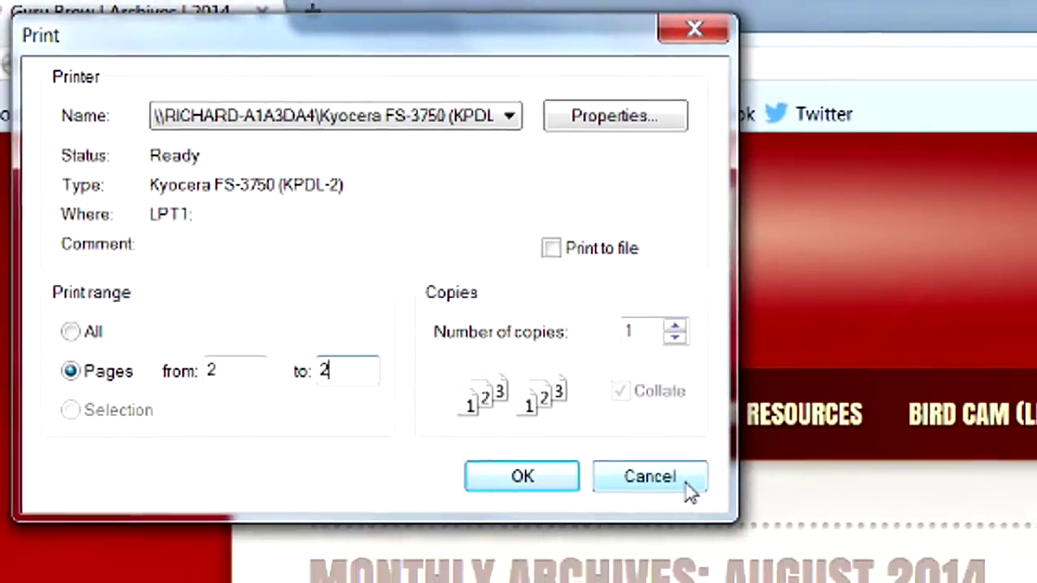
click(551, 541)
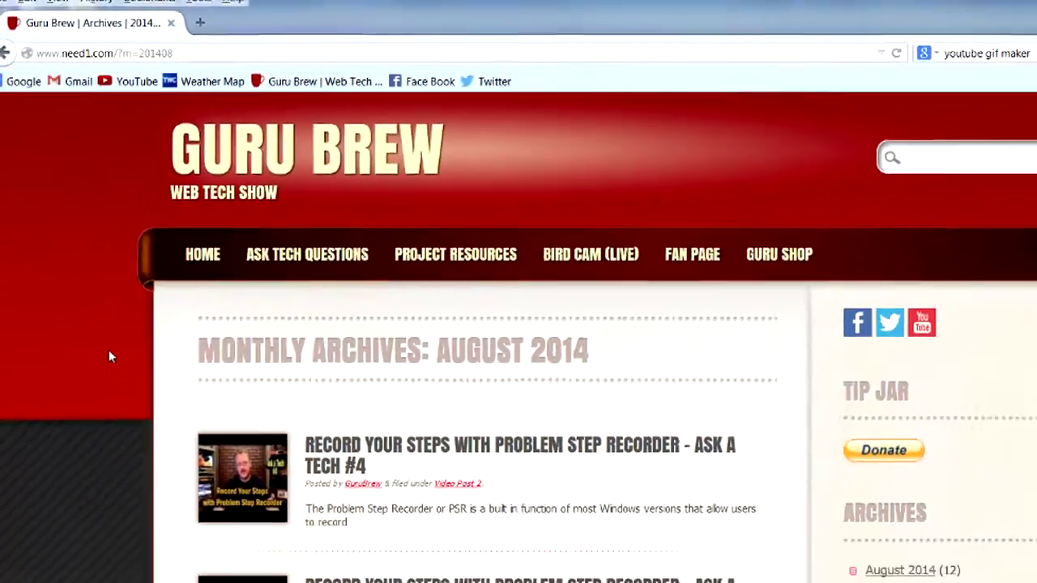
Highlight the text of the first Problem Step Recorder post together with the Special Announcement post, and clear the selection
scroll(122, 446, down, 1)
scroll(87, 273, down, 4)
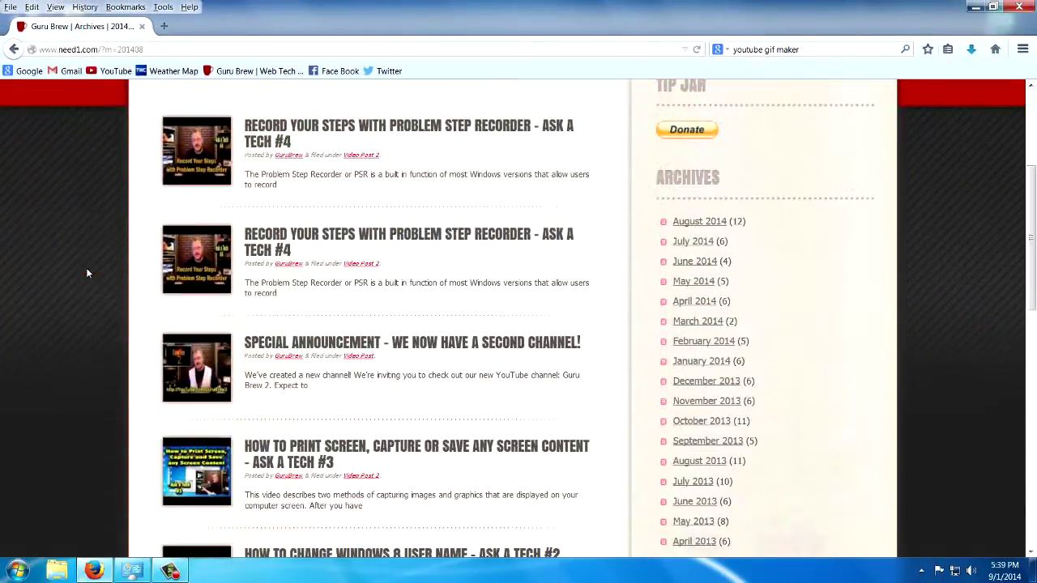
scroll(88, 273, up, 2)
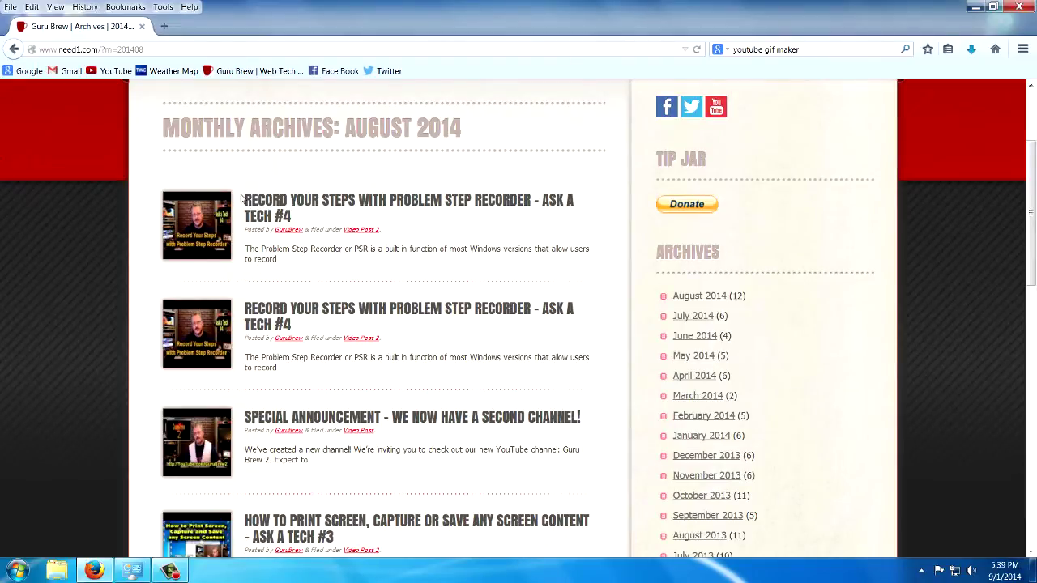
drag(246, 194, 321, 267)
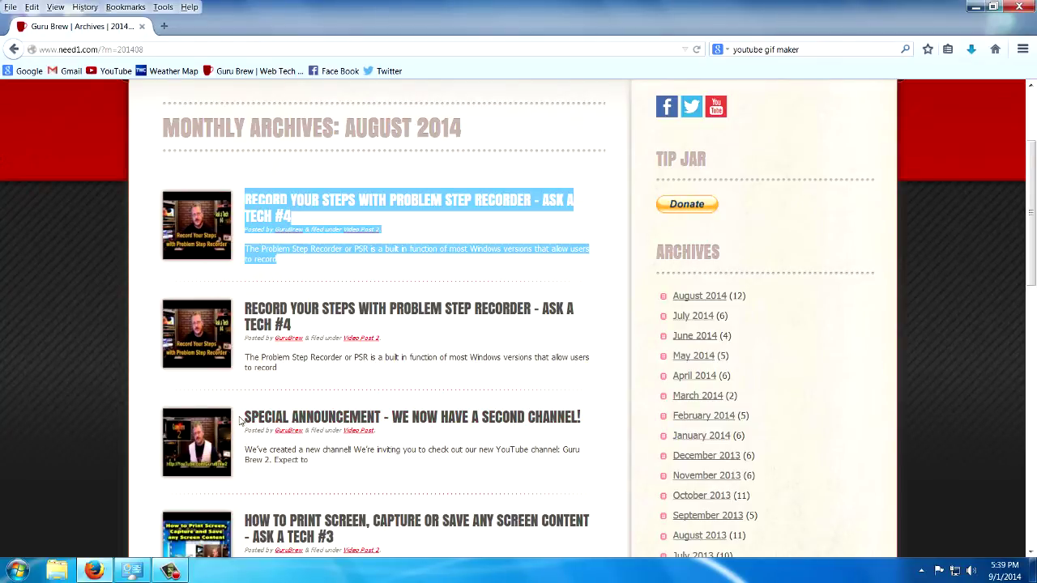
drag(239, 420, 335, 462)
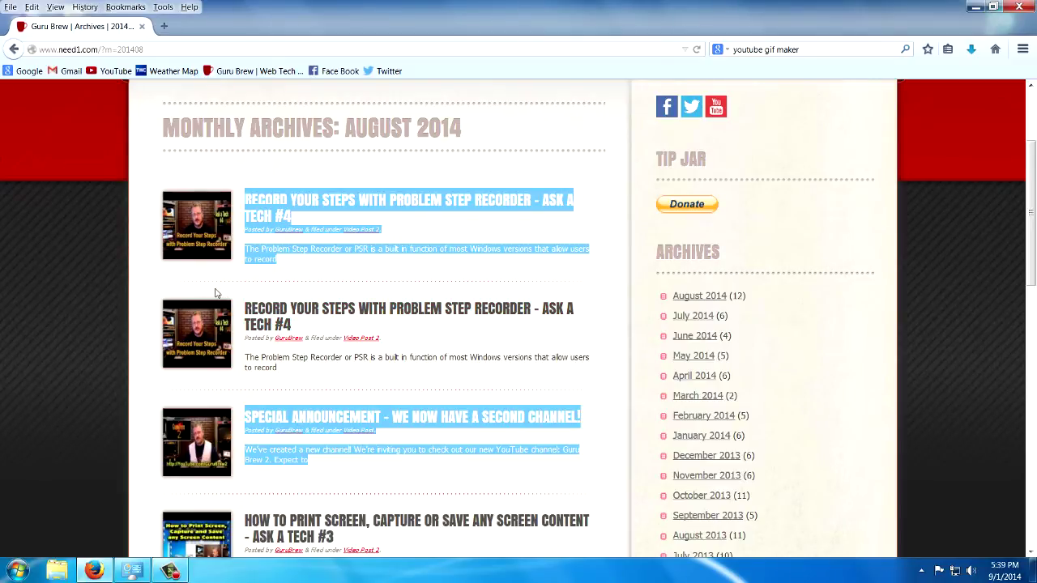
click(94, 248)
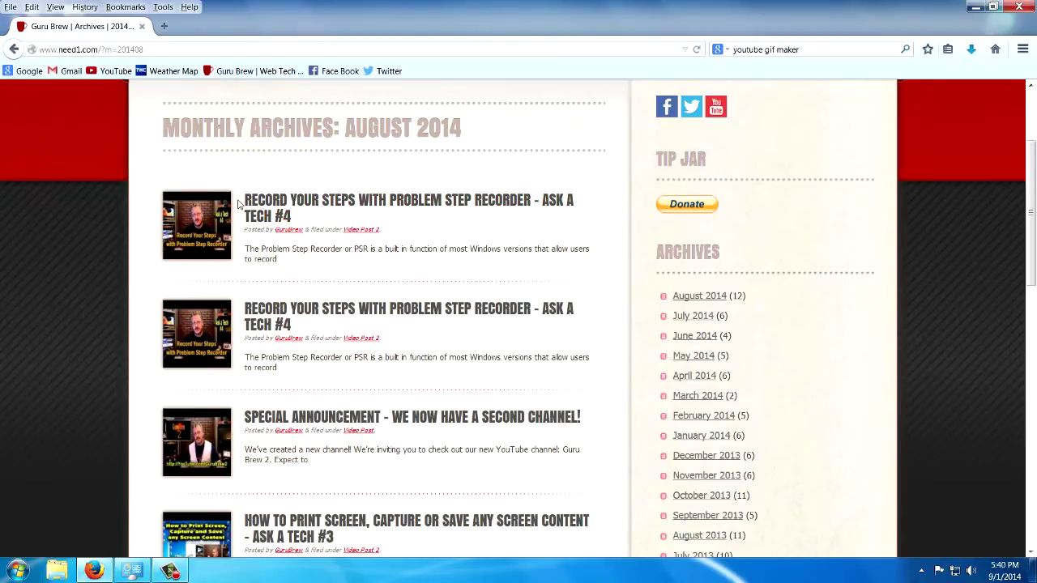
Select the text of both the first Problem Step Recorder post and the Special Announcement post, and set the print range to Selection
drag(238, 204, 297, 268)
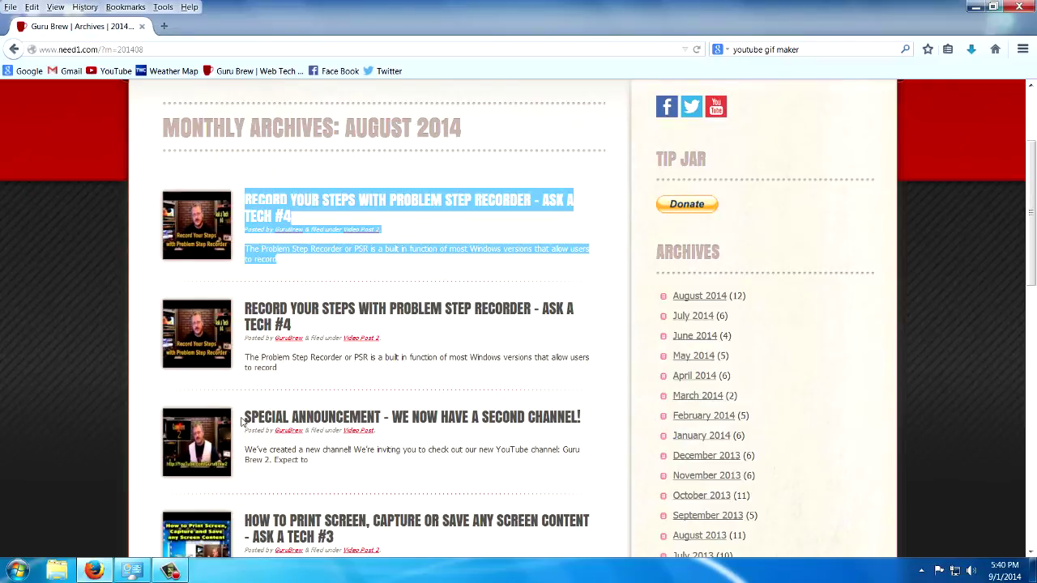
drag(241, 421, 331, 466)
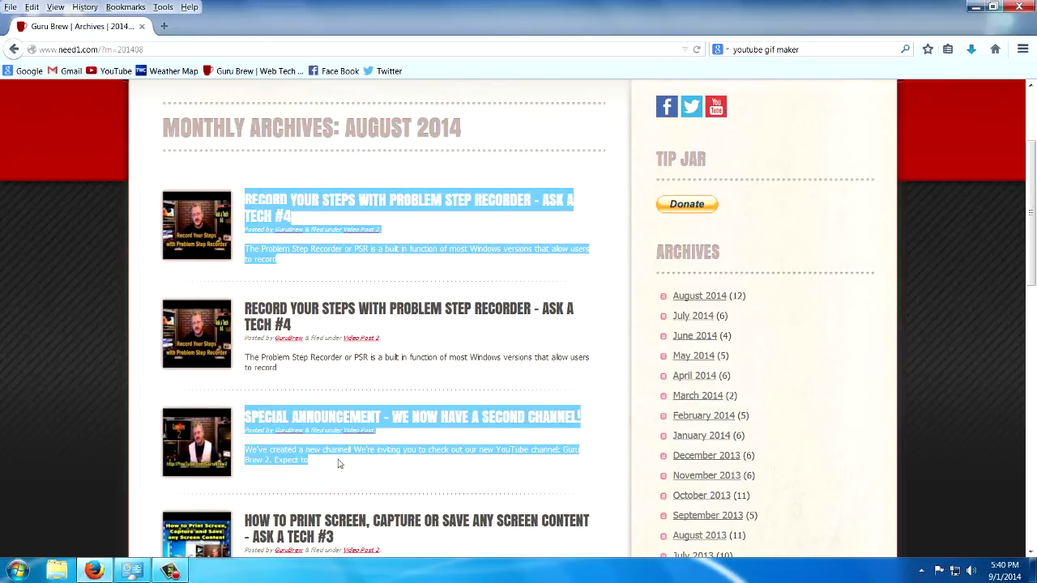
click(9, 8)
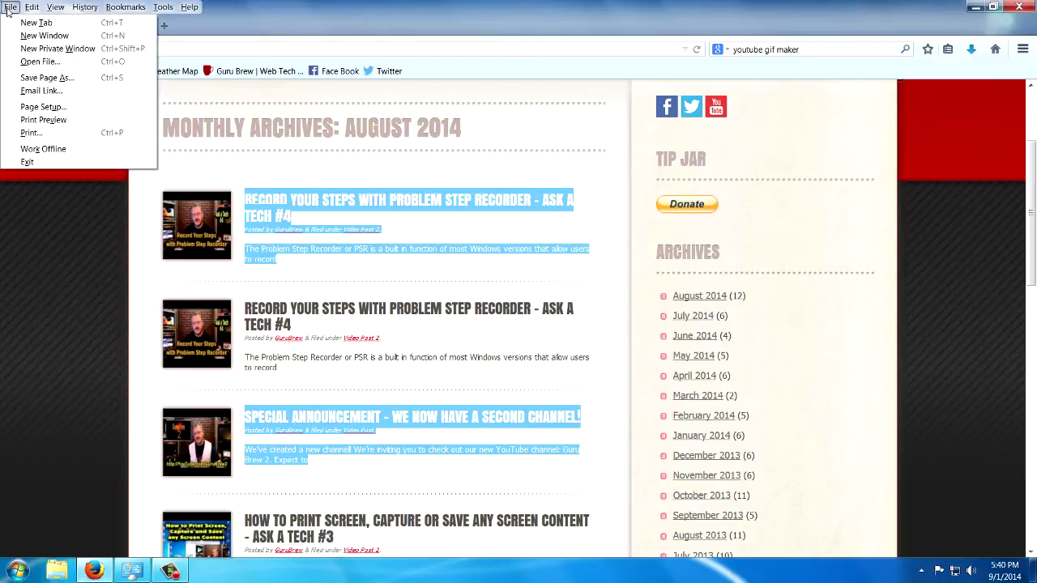
click(50, 134)
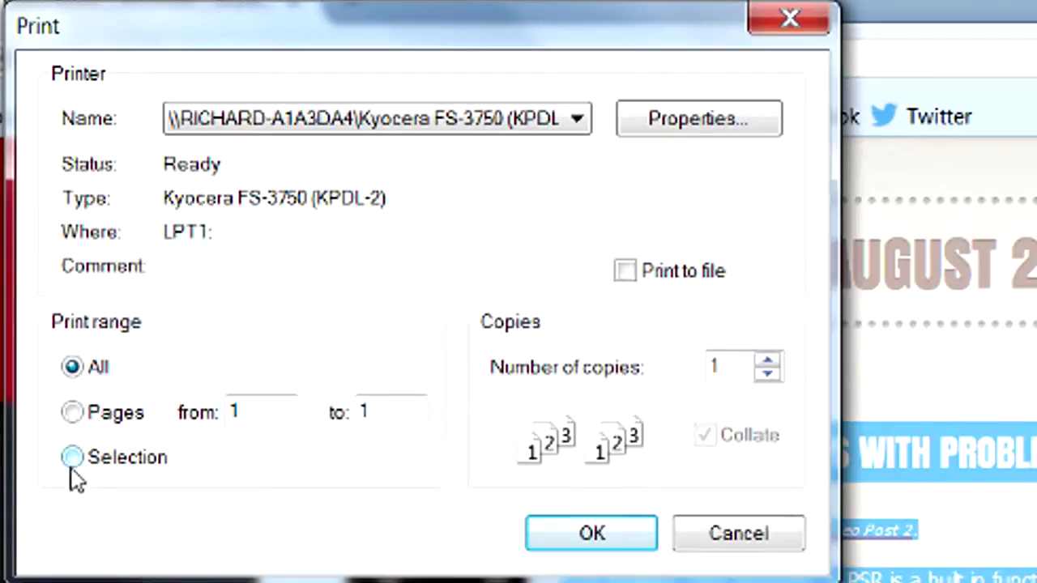
click(71, 461)
Choose the HP Deskjet F4100 series printer and set its color option to Print in grayscale
click(476, 130)
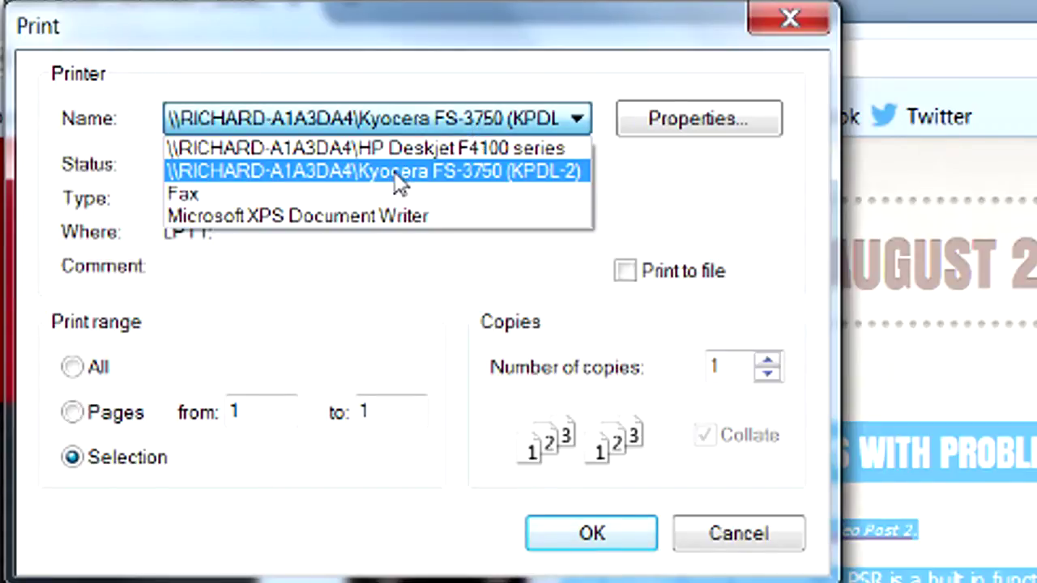
click(430, 148)
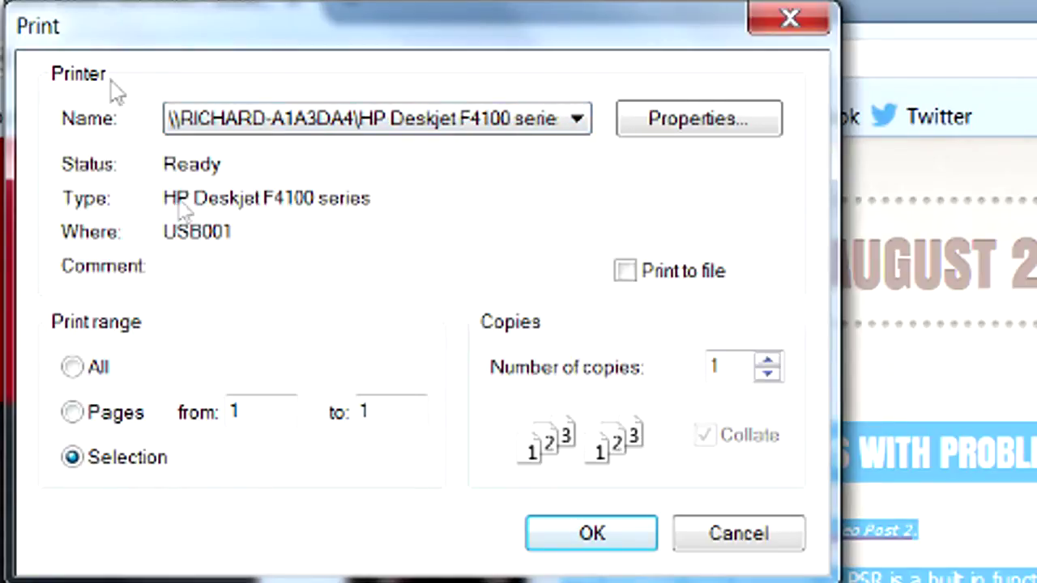
click(718, 121)
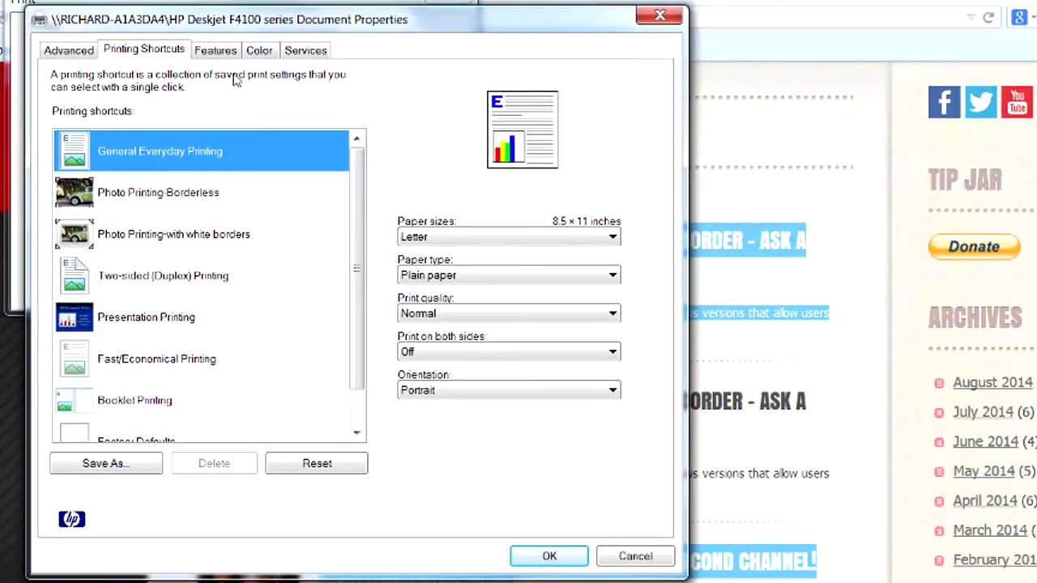
click(261, 53)
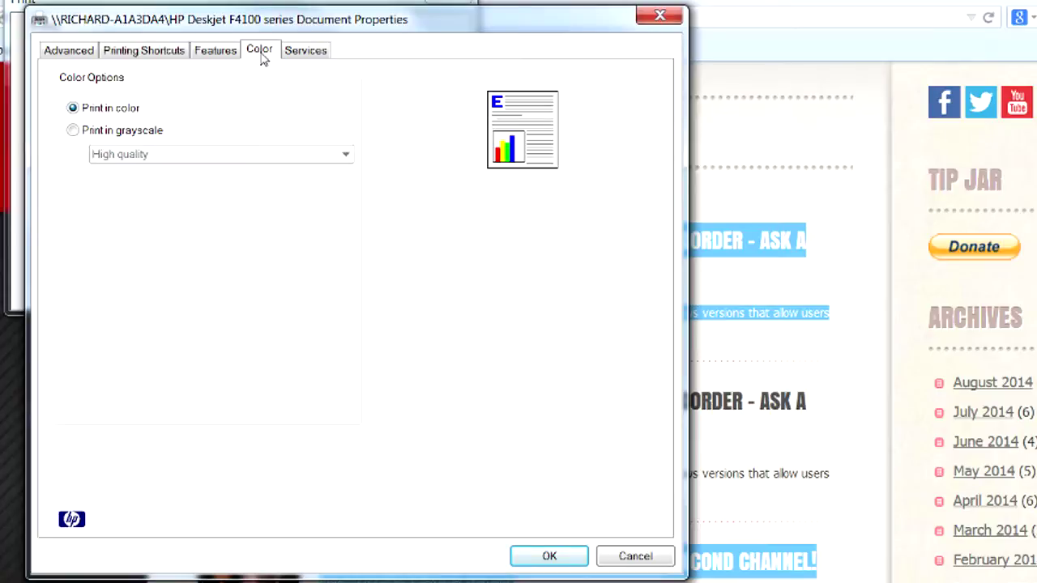
click(90, 134)
click(554, 561)
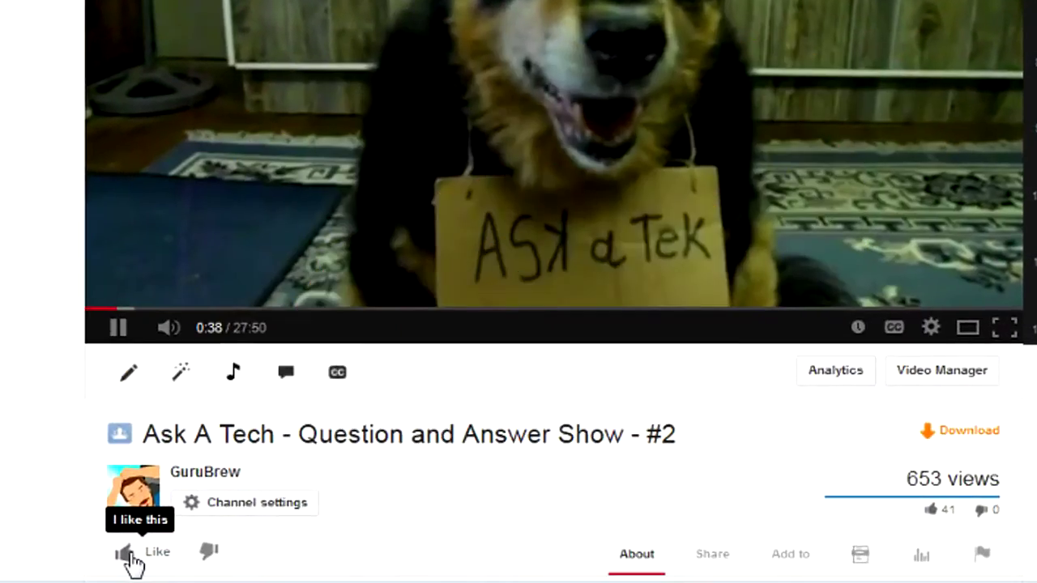
Switch to YouTube and like the video "Ask A Tech - Question and Answer Show - #2"
click(125, 554)
text(Thanks!)
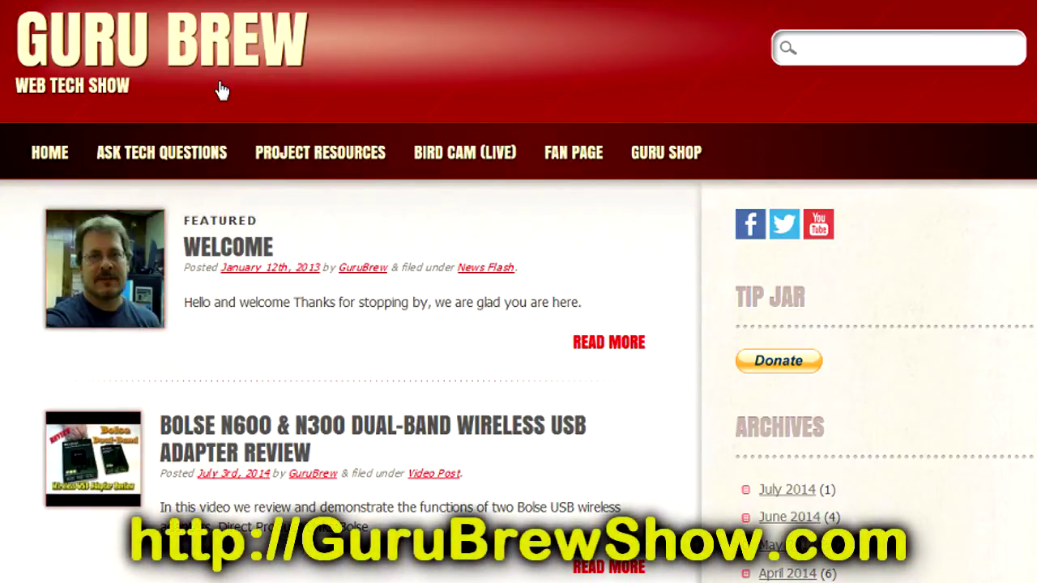
Open the Ask Tech Questions page on the Guru Brew site and fill in the e-mail address in the Ask the Tech form
click(214, 172)
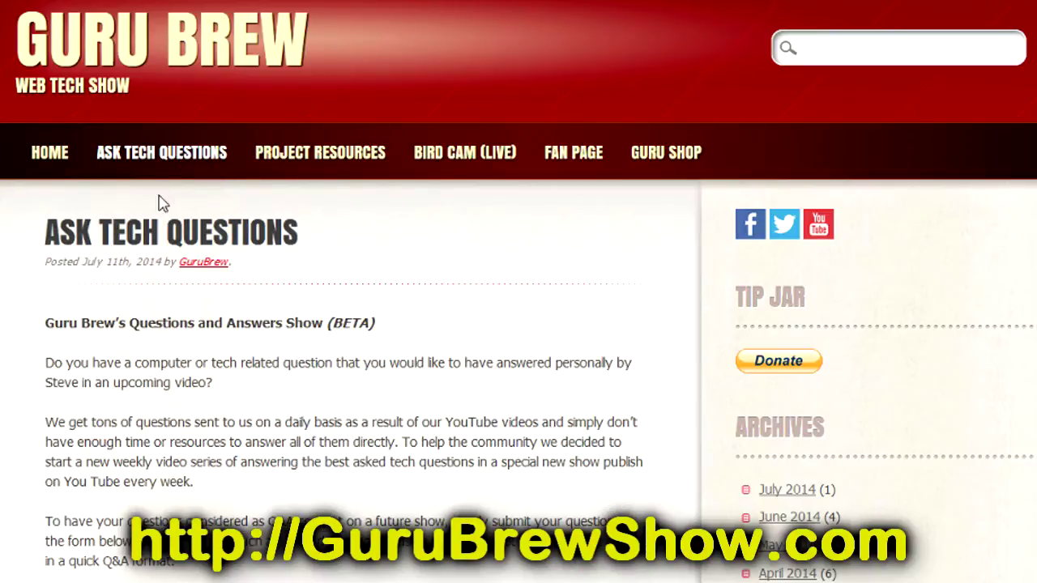
middle_click(558, 203)
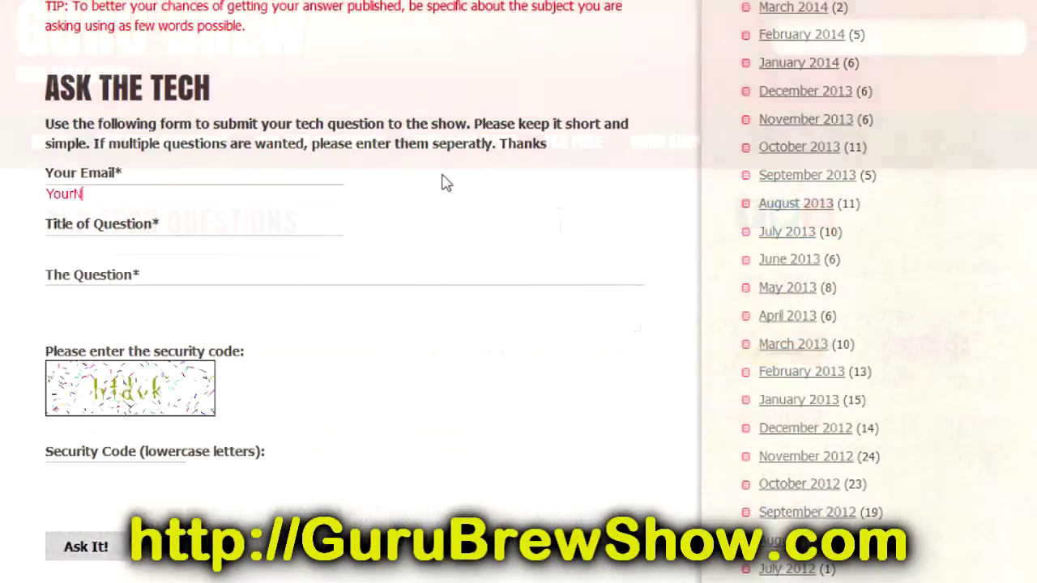
text(ame@)
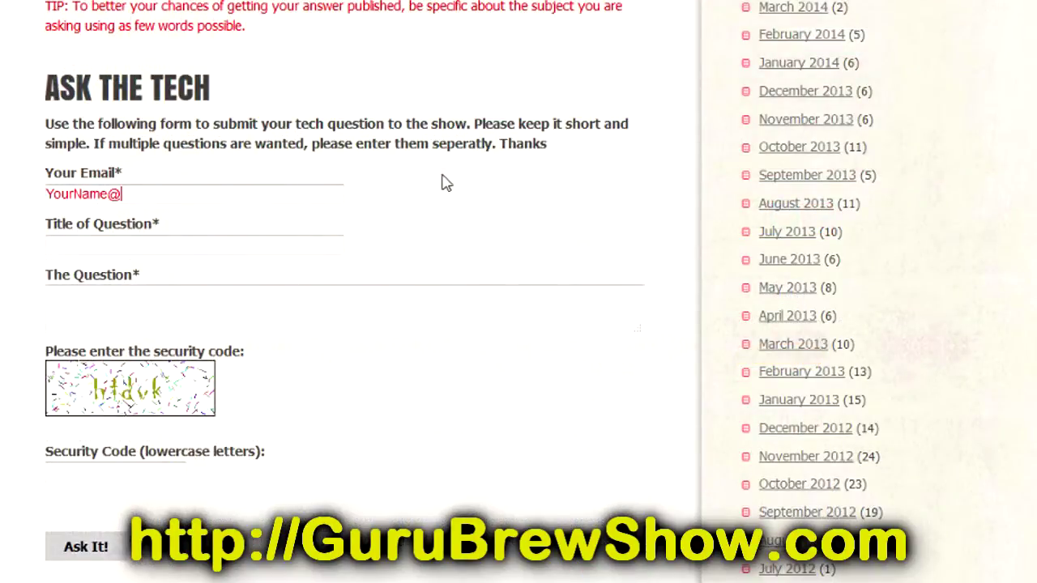
text(YourEmail.com)
key(Tab)
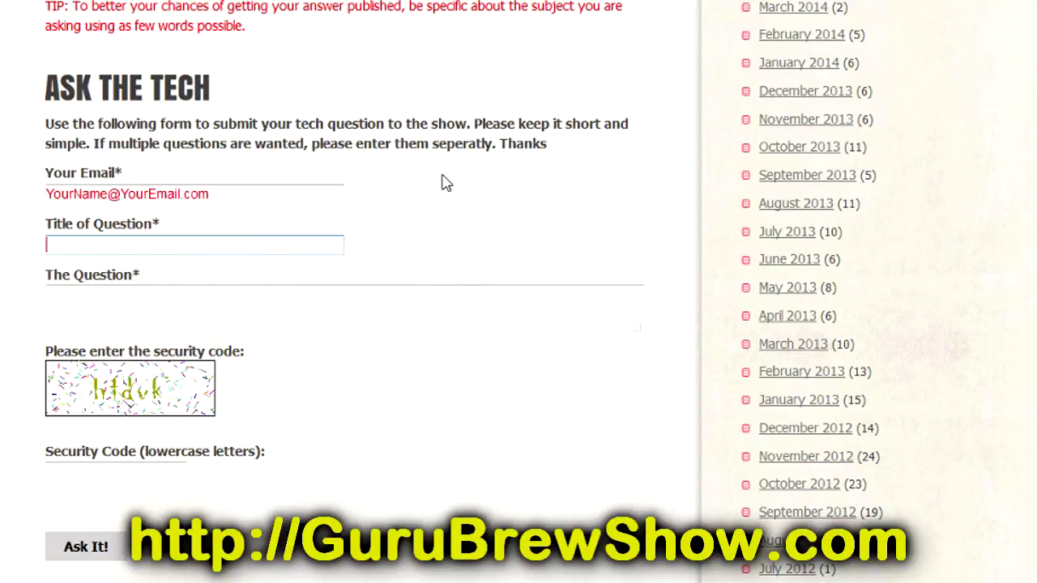
Enter "Question Title" as the title and "Put your question here!" as the question, and move on to the security code field
text(Question Title)
key(Tab)
text(Put your question)
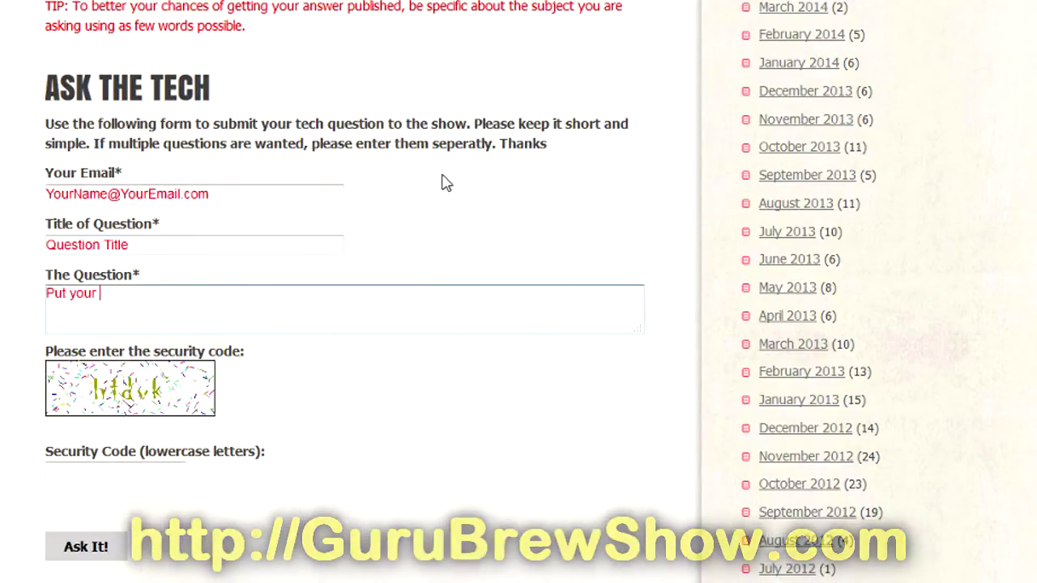
click(149, 475)
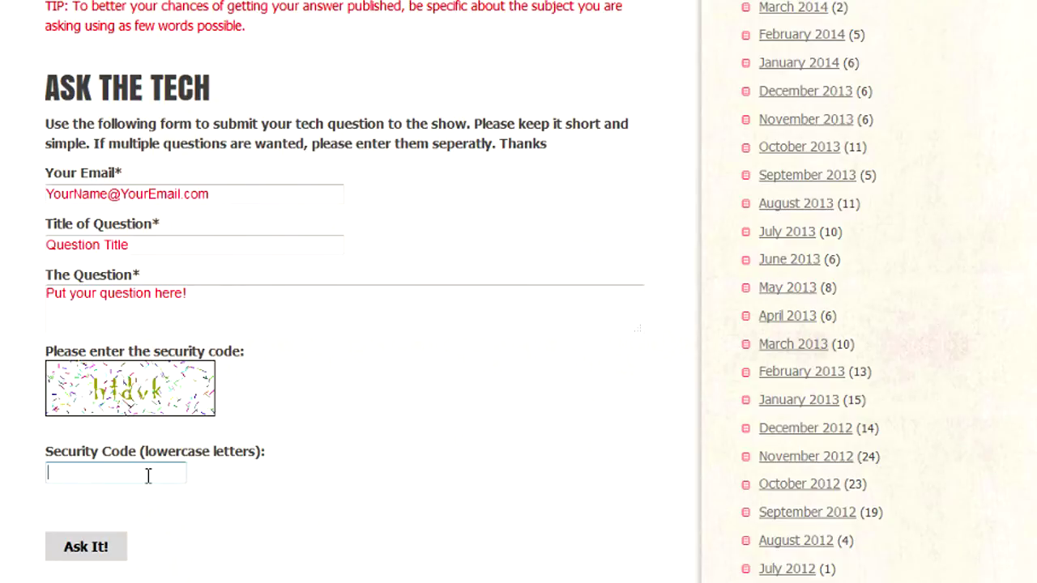